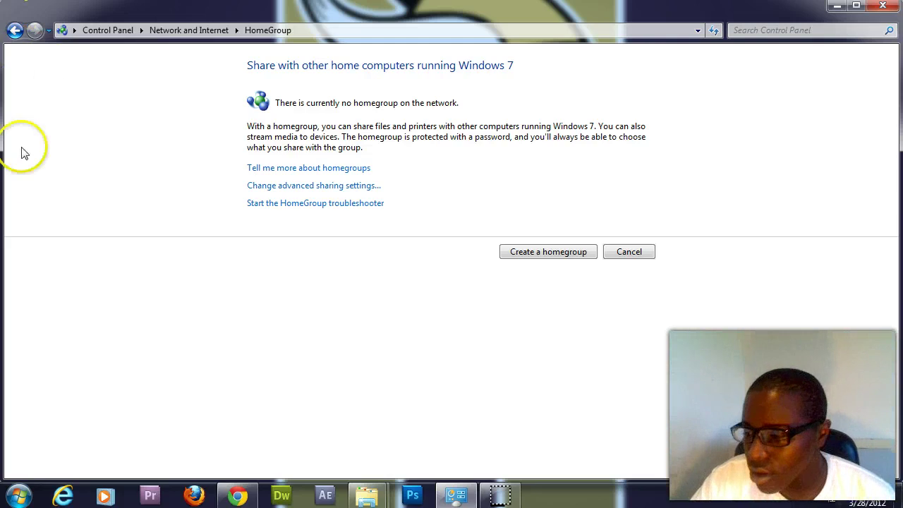
# Navigate from the Start menu through Control Panel and Network and Internet to the HomeGroup page
pyautogui.click(17, 496)
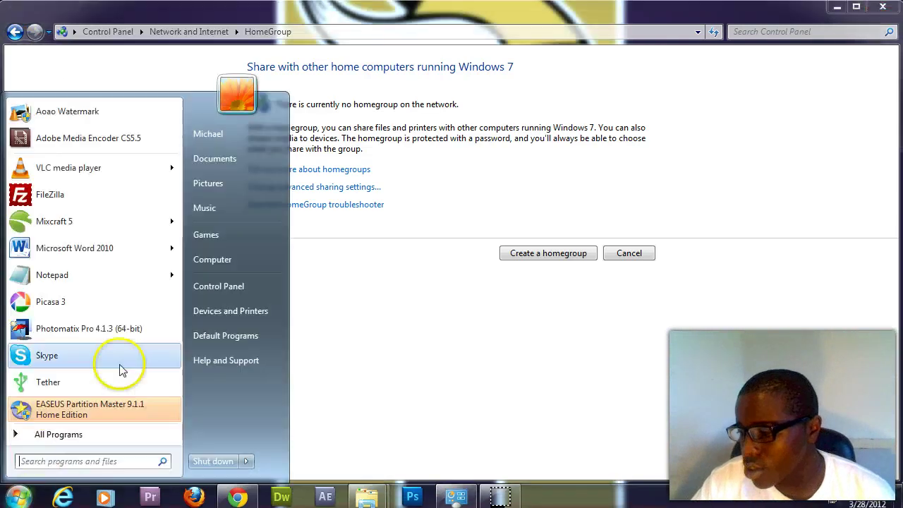
pyautogui.click(96, 28)
pyautogui.click(113, 30)
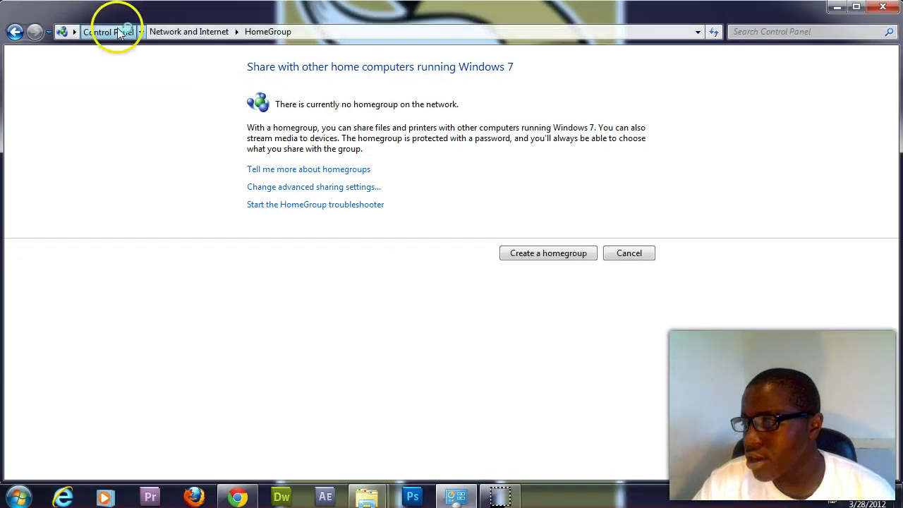
pyautogui.click(276, 159)
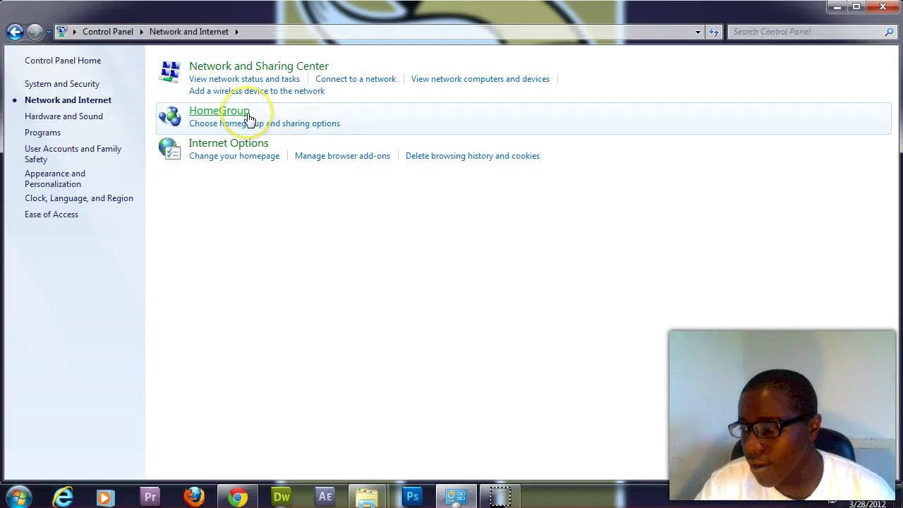
pyautogui.click(248, 118)
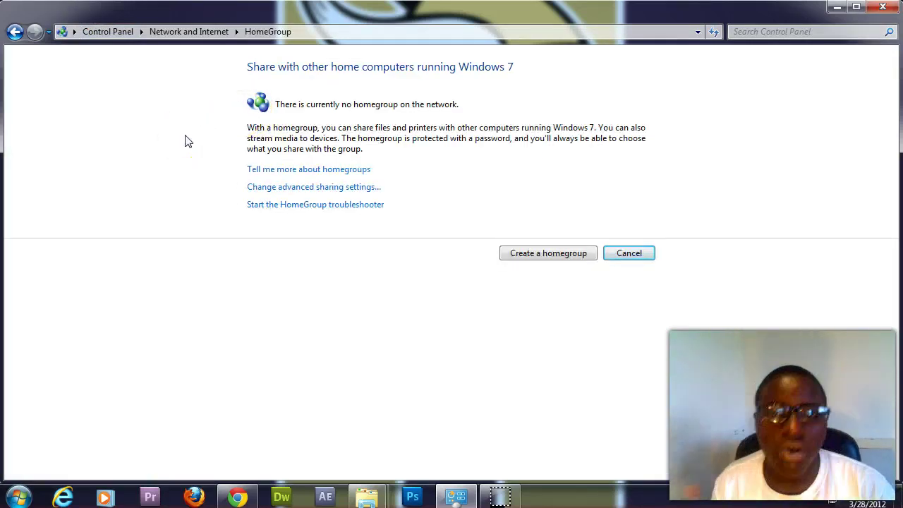
# Create a homegroup with Pictures unshared, then select the generated homegroup password
pyautogui.click(528, 254)
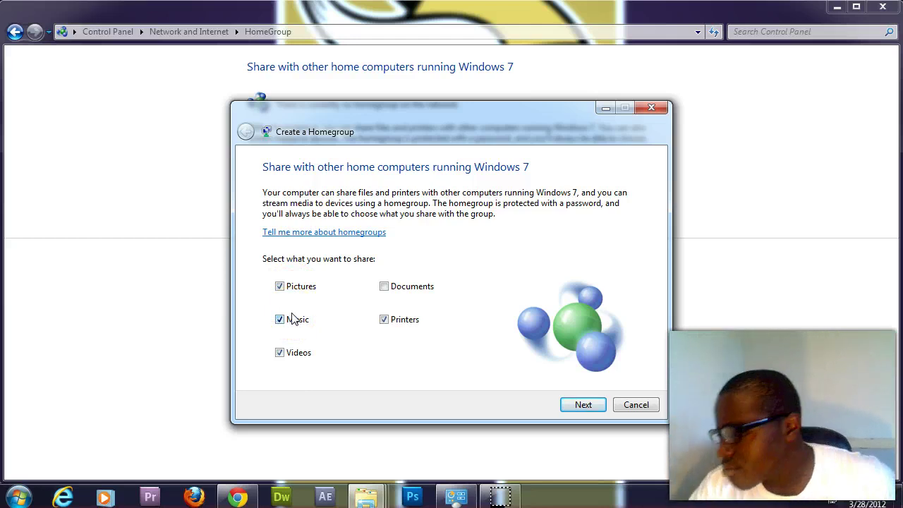
pyautogui.click(280, 287)
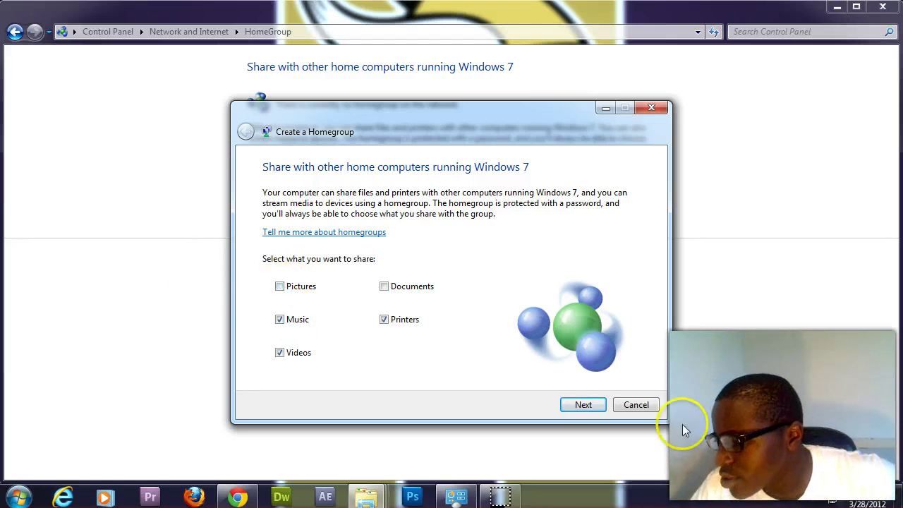
pyautogui.click(590, 412)
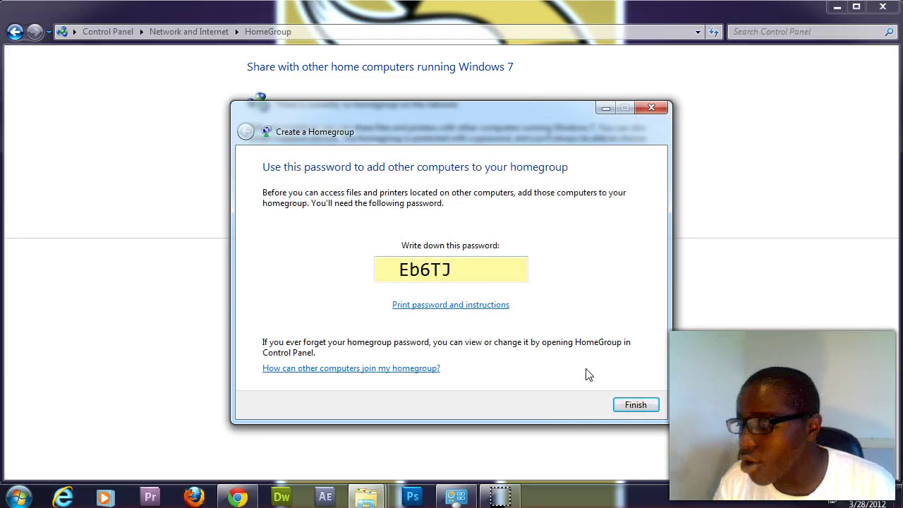
pyautogui.moveTo(516, 268); pyautogui.dragTo(349, 278)
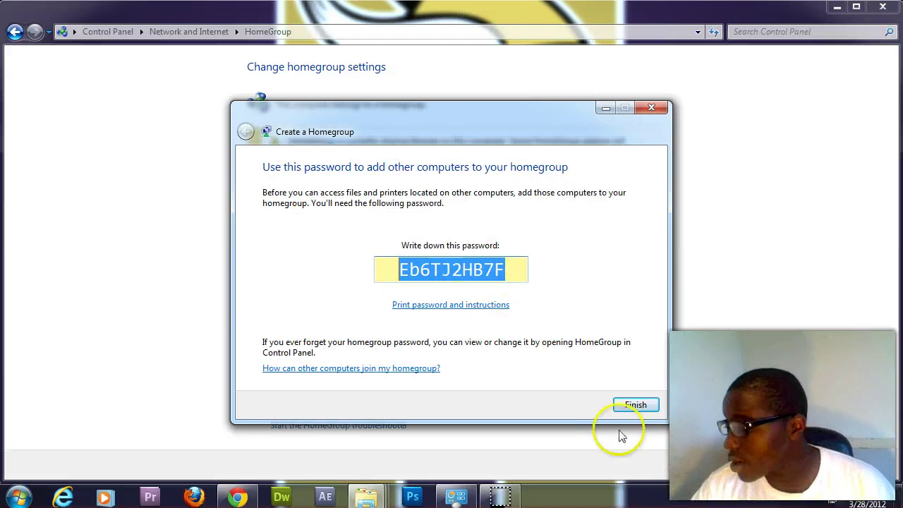
# Finish the homegroup wizard and choose Change the password from the homegroup settings
pyautogui.click(650, 416)
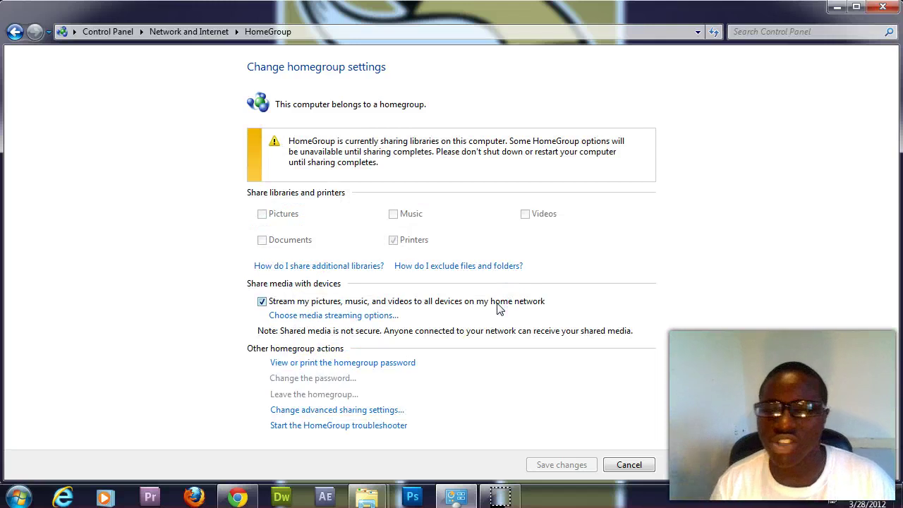
pyautogui.click(498, 377)
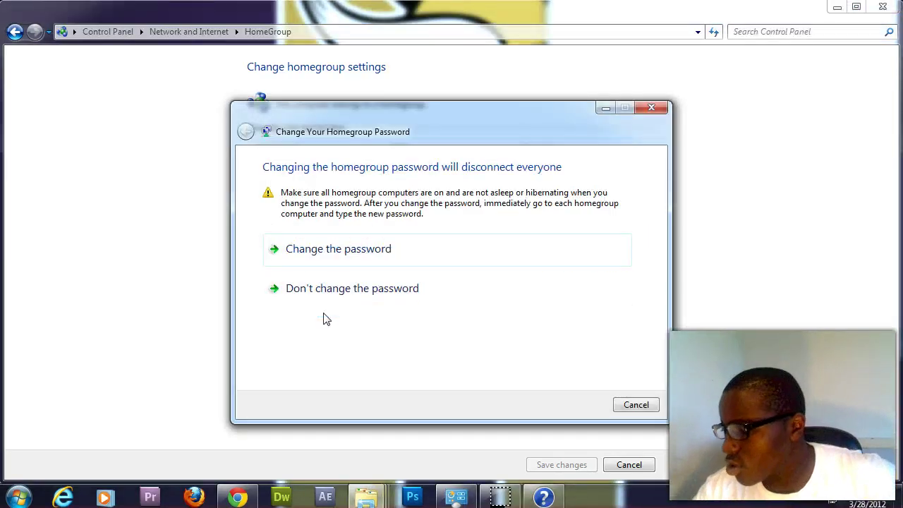
# Replace the generated homegroup password with a custom password and confirm the change
pyautogui.click(366, 255)
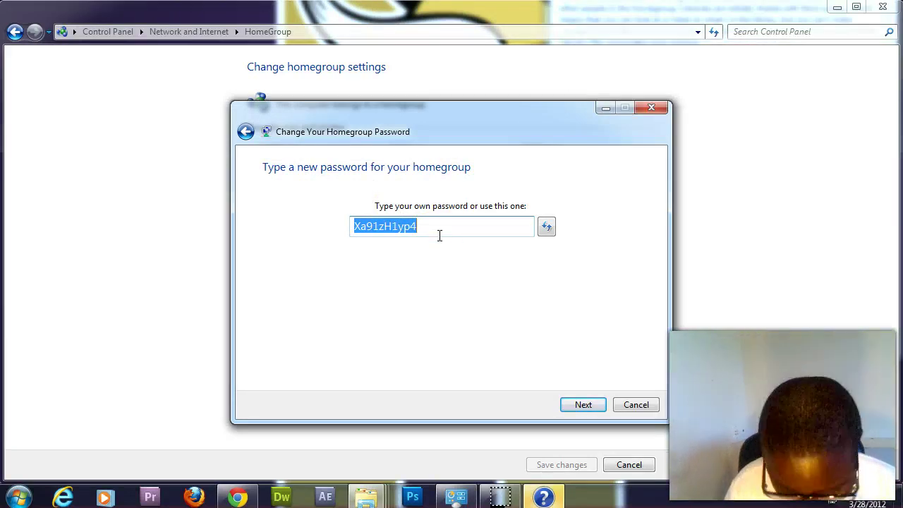
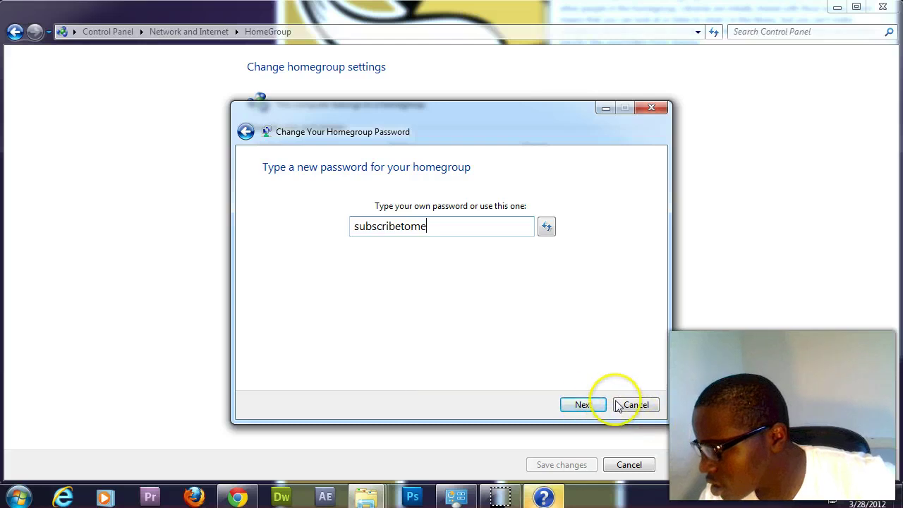
pyautogui.click(585, 406)
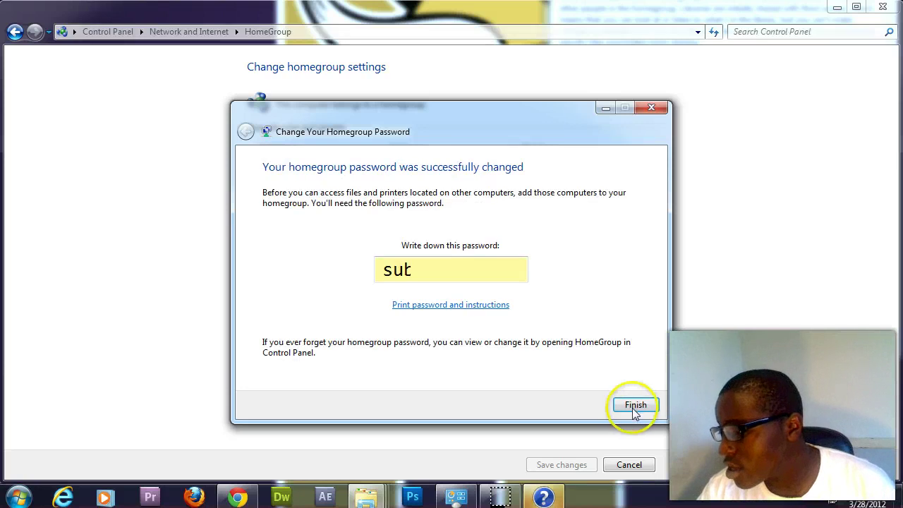
pyautogui.click(635, 405)
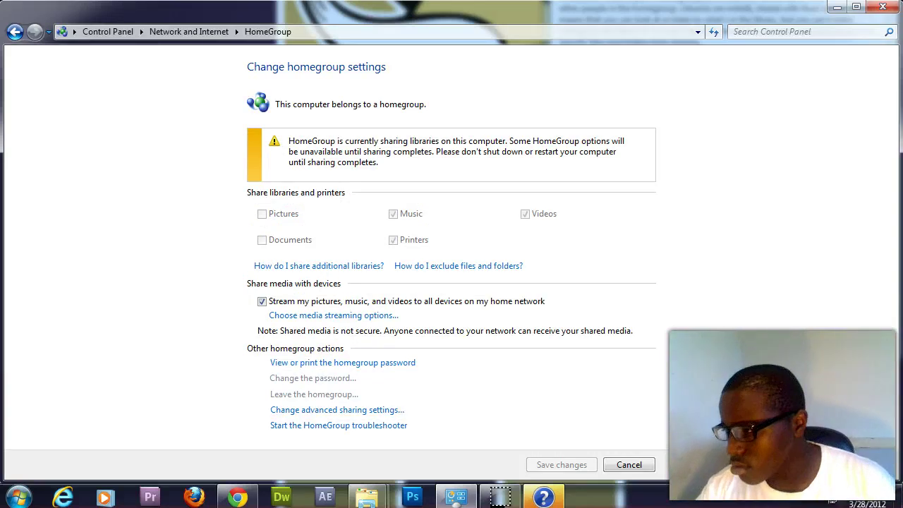
# Open the HomeGroup page on the second PC to show the existing homegroup available to join
pyautogui.click(161, 86)
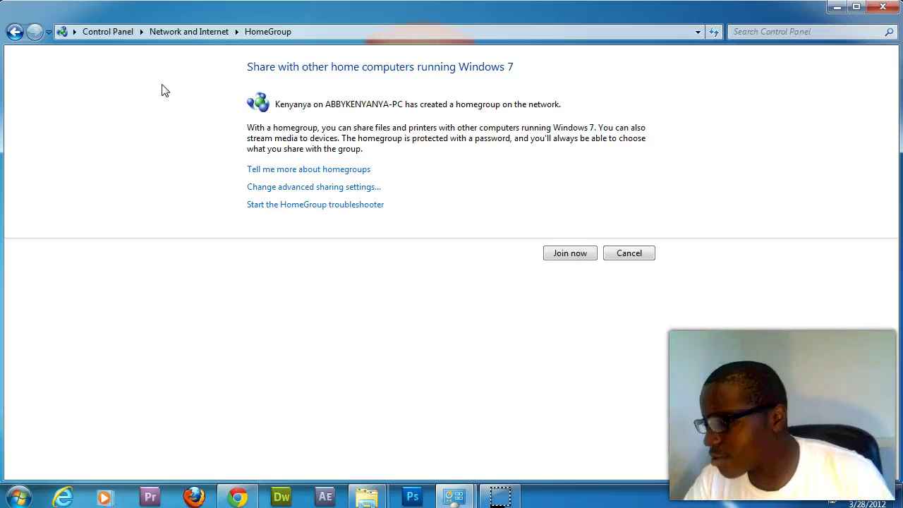
# Join the homegroup from the second PC, keeping the chosen shares and entering the homegroup password
pyautogui.click(571, 254)
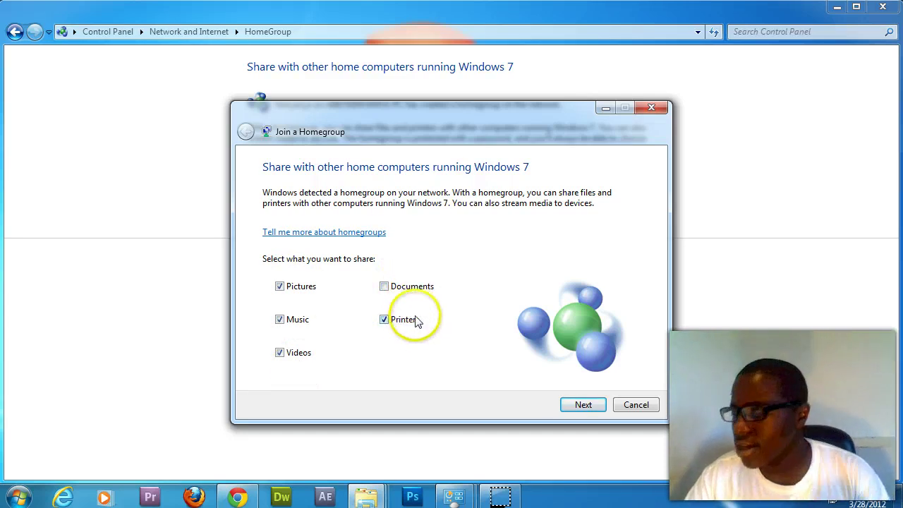
pyautogui.click(580, 406)
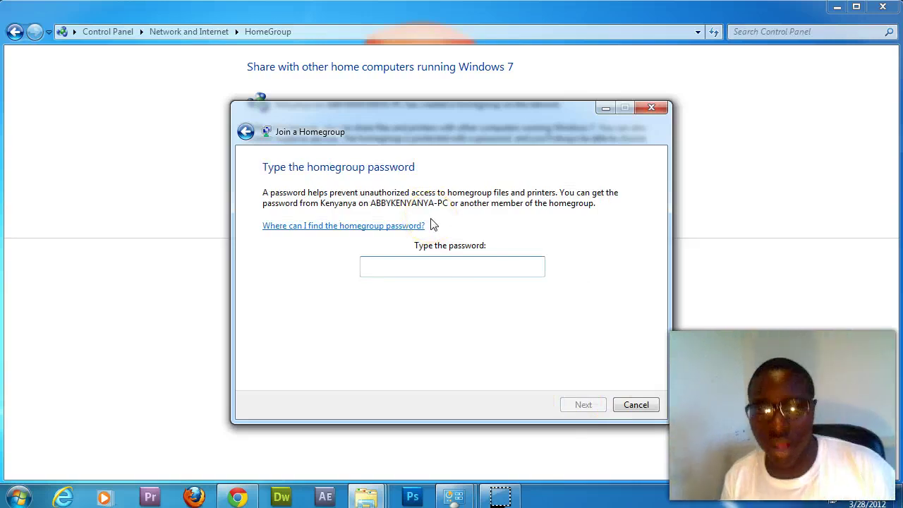
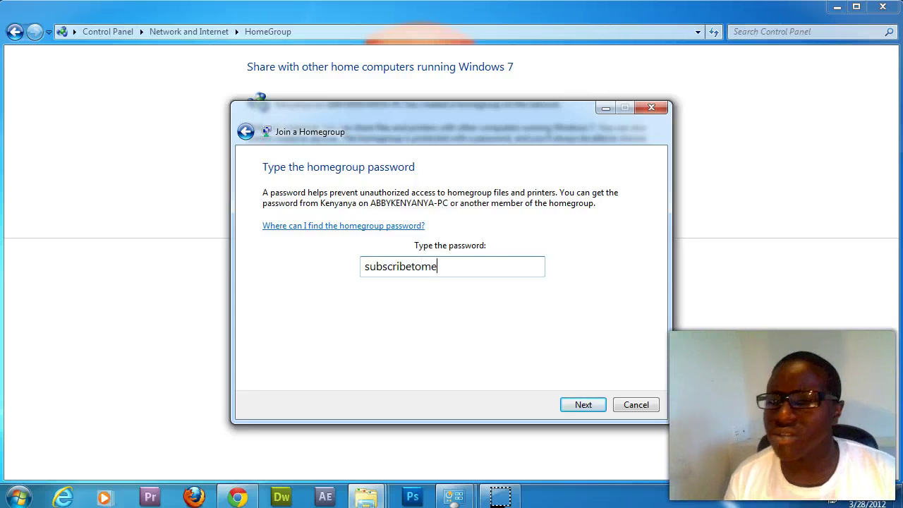
pyautogui.press('Return')
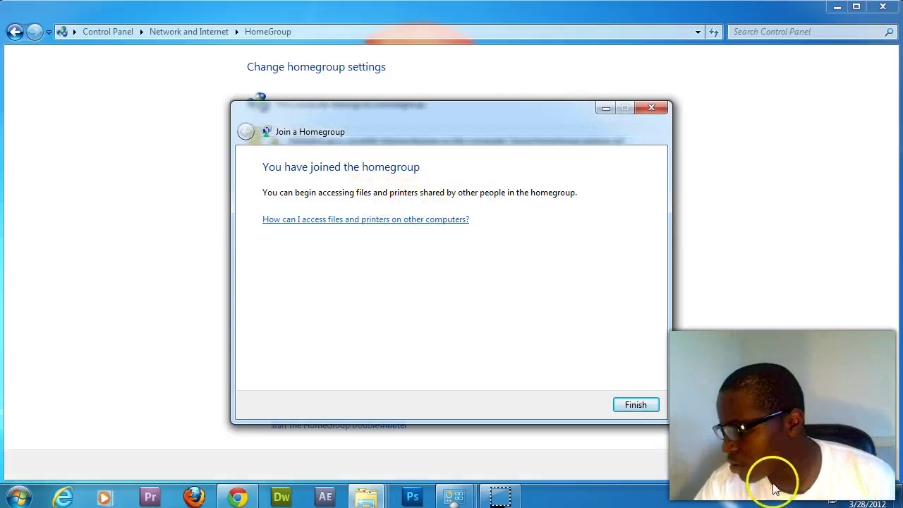
# Close the join confirmation and open the Documents library in Explorer from the taskbar
pyautogui.click(638, 406)
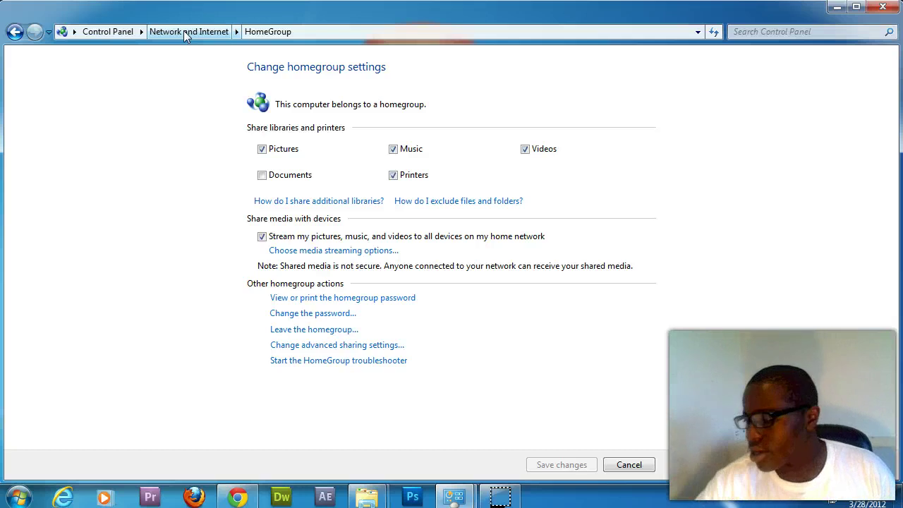
pyautogui.click(363, 496)
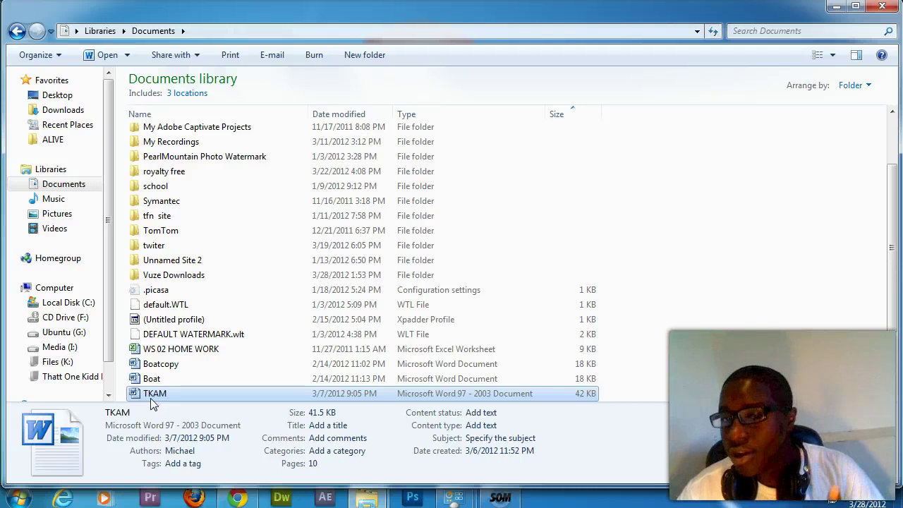
# Share the TKAM document with the Homegroup using Read/Write access
pyautogui.rightClick(158, 399)
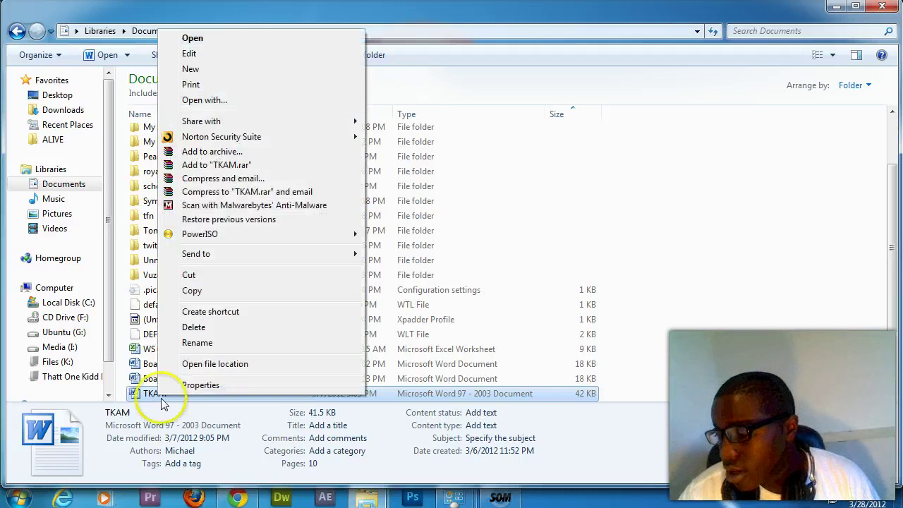
pyautogui.moveTo(221, 126)
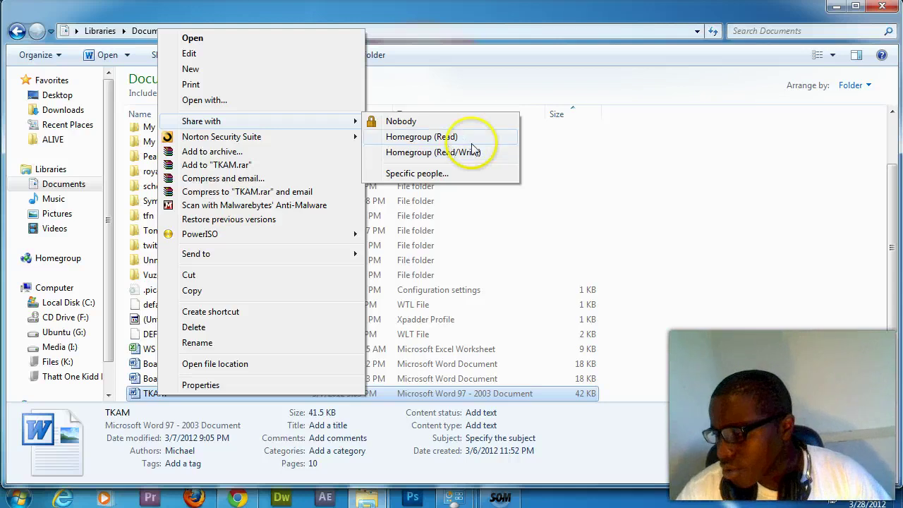
pyautogui.click(468, 152)
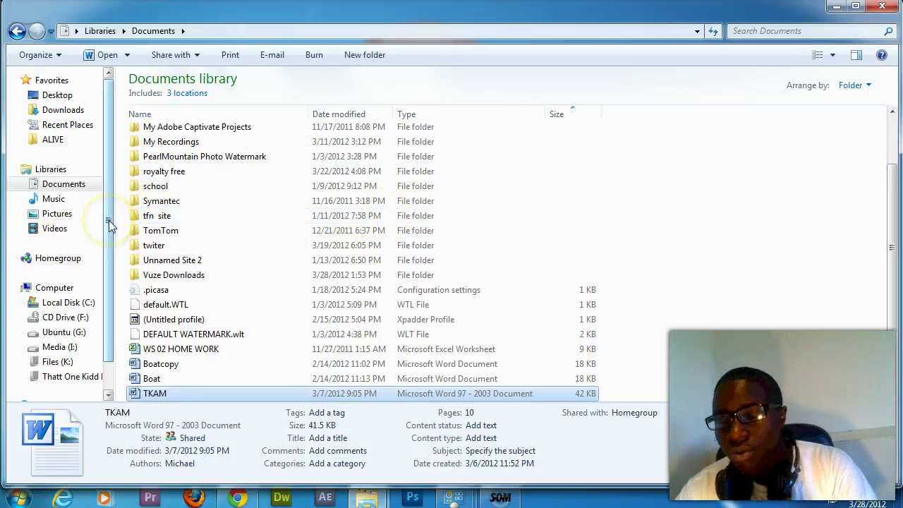
# Open Network and browse into the other homegroup PC's Users share
pyautogui.moveTo(106, 234); pyautogui.dragTo(106, 263)
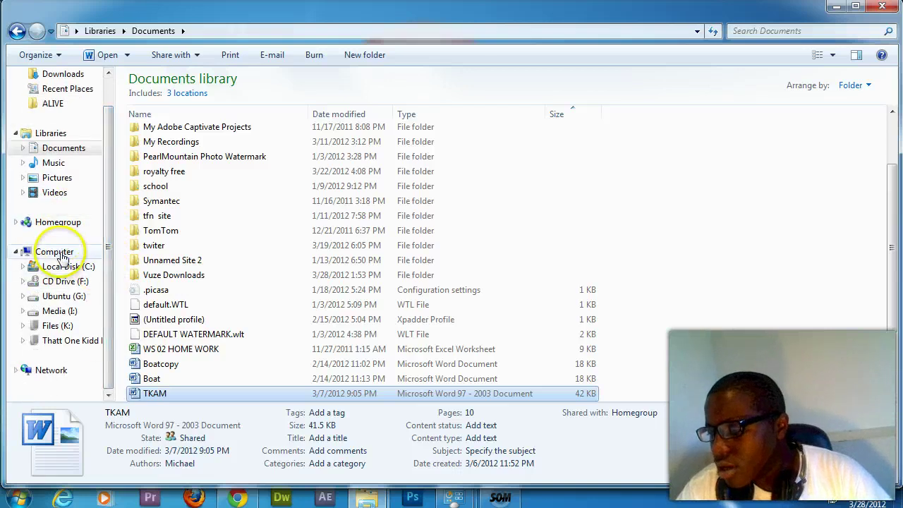
pyautogui.click(26, 370)
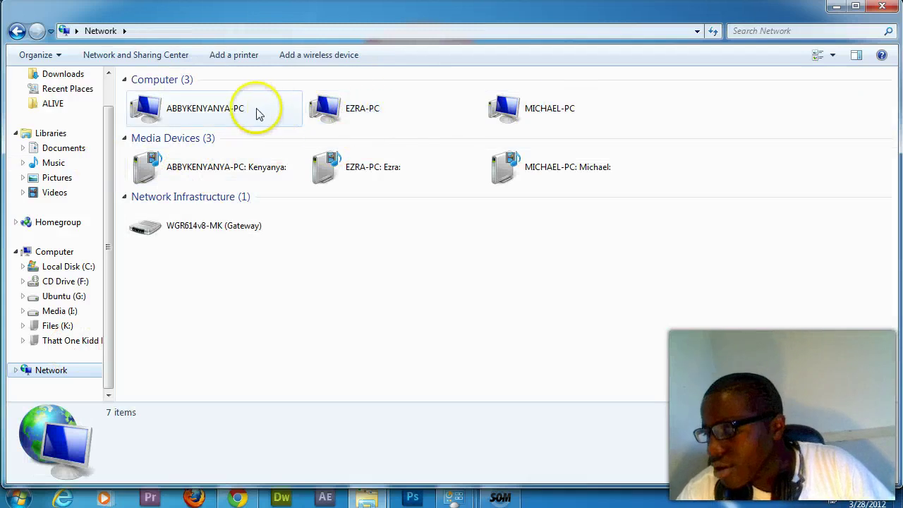
pyautogui.click(218, 116)
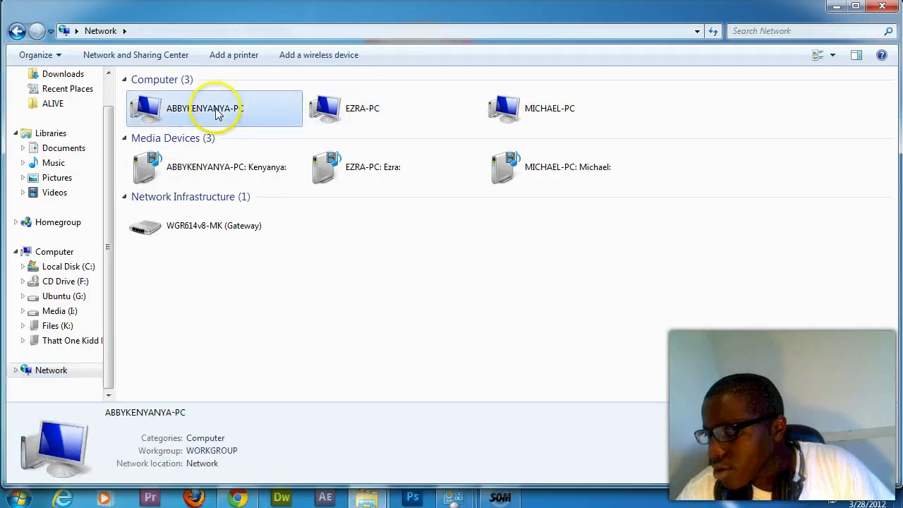
pyautogui.doubleClick(218, 115)
pyautogui.doubleClick(360, 90)
# Go through the user folder and My Videos into 111SANPH and select the SANY0001 clip
pyautogui.click(196, 116)
pyautogui.doubleClick(197, 115)
pyautogui.click(181, 128)
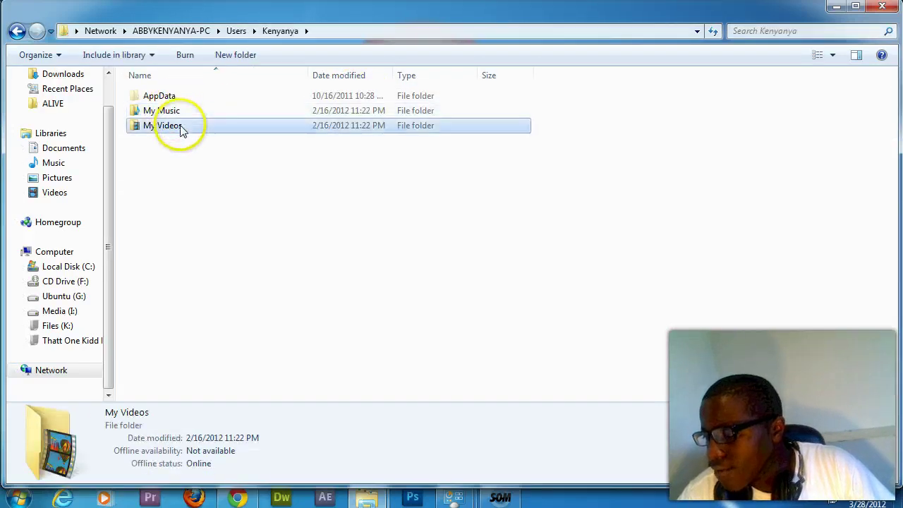
pyautogui.doubleClick(181, 127)
pyautogui.doubleClick(188, 95)
pyautogui.click(208, 101)
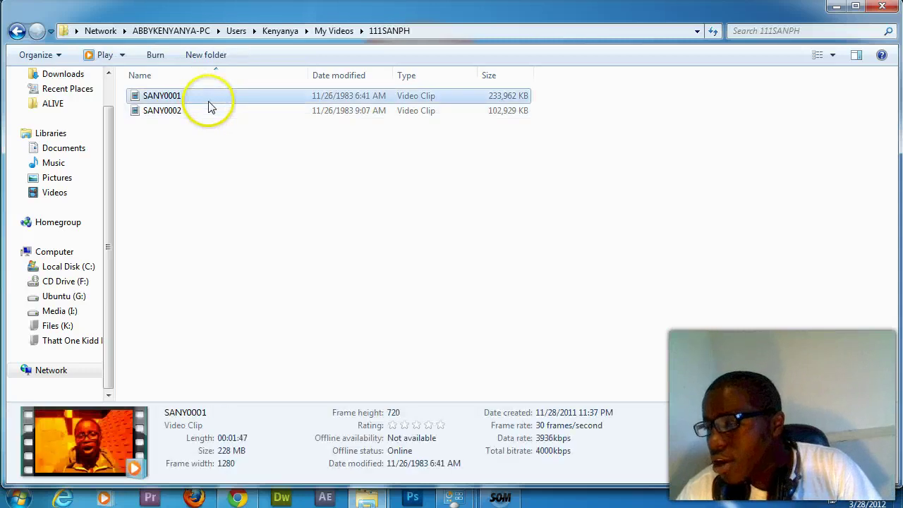